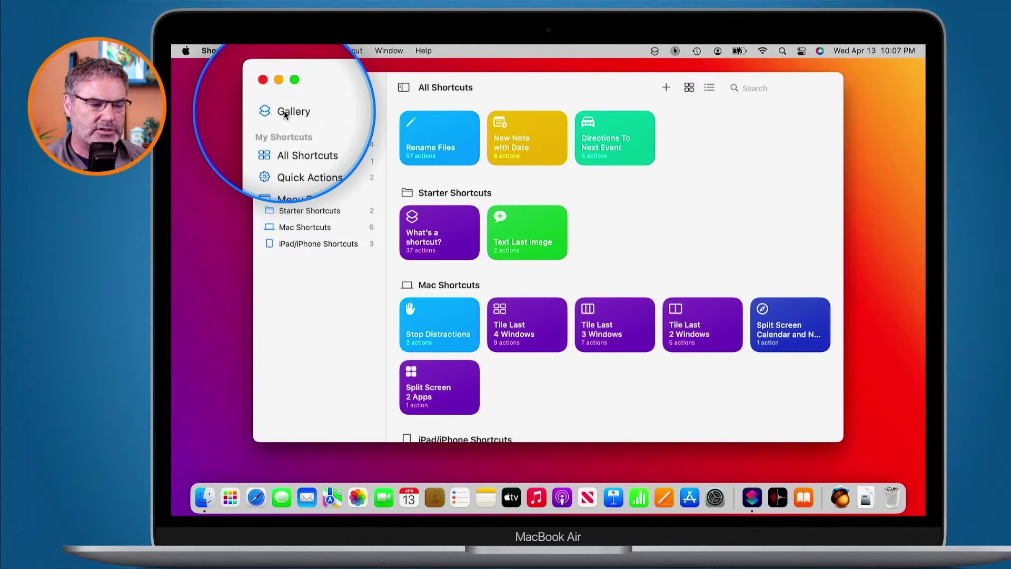
Step: Browse the Gallery's shortcut categories, view the full Essentials collection, and return to the Gallery overview
click(284, 110)
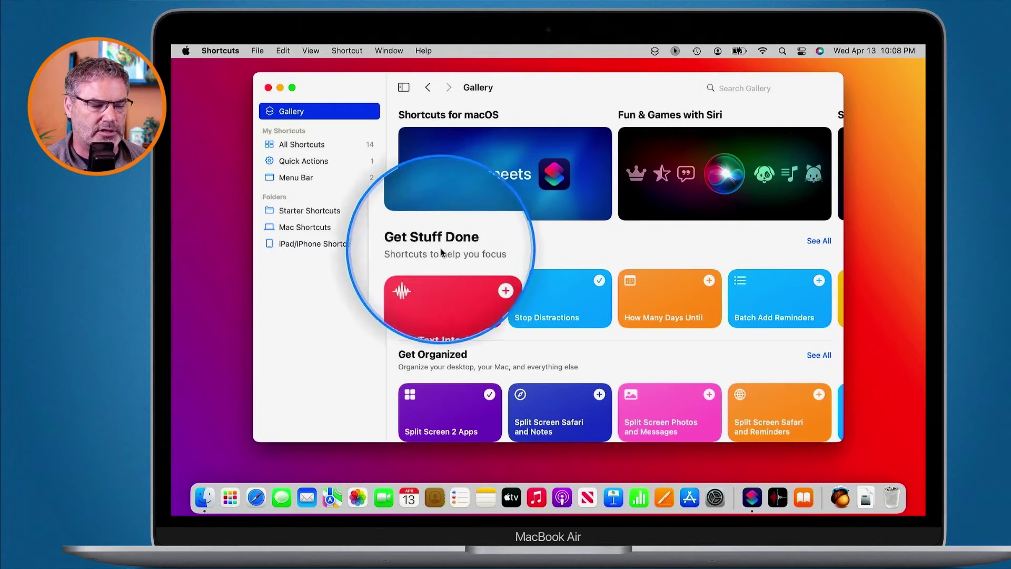
scroll(587, 294, right, 4)
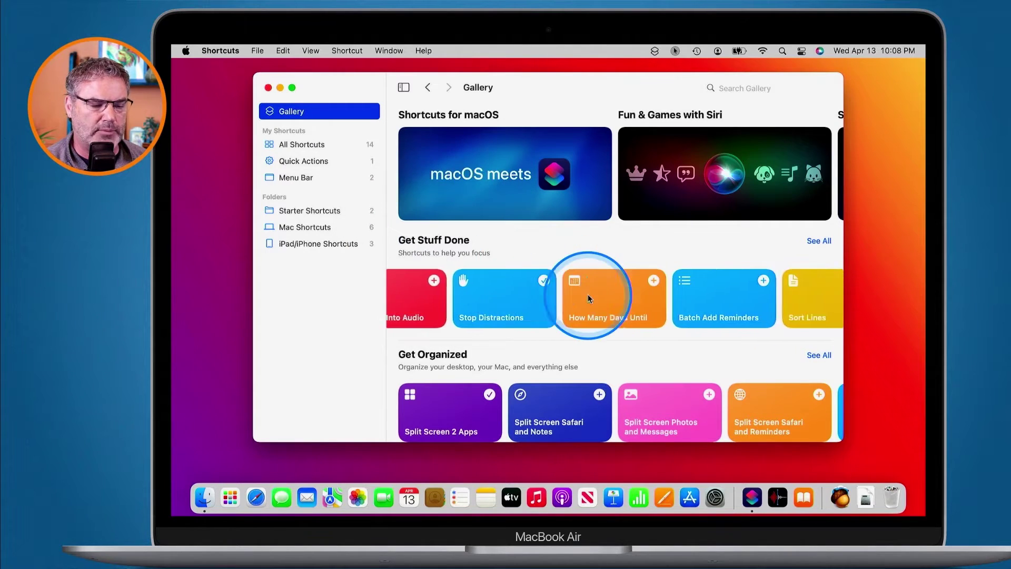
scroll(588, 294, down, 5)
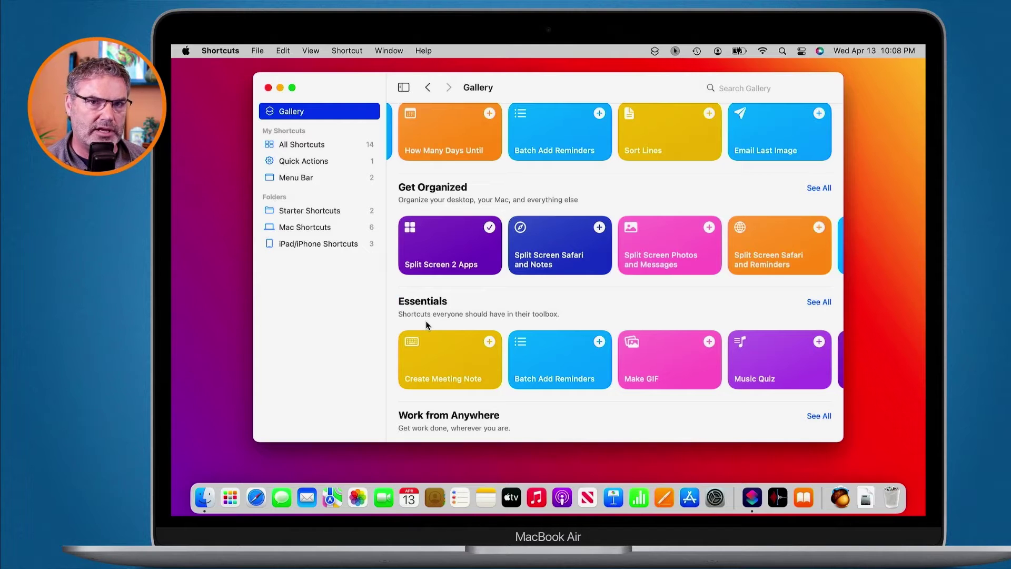
click(816, 302)
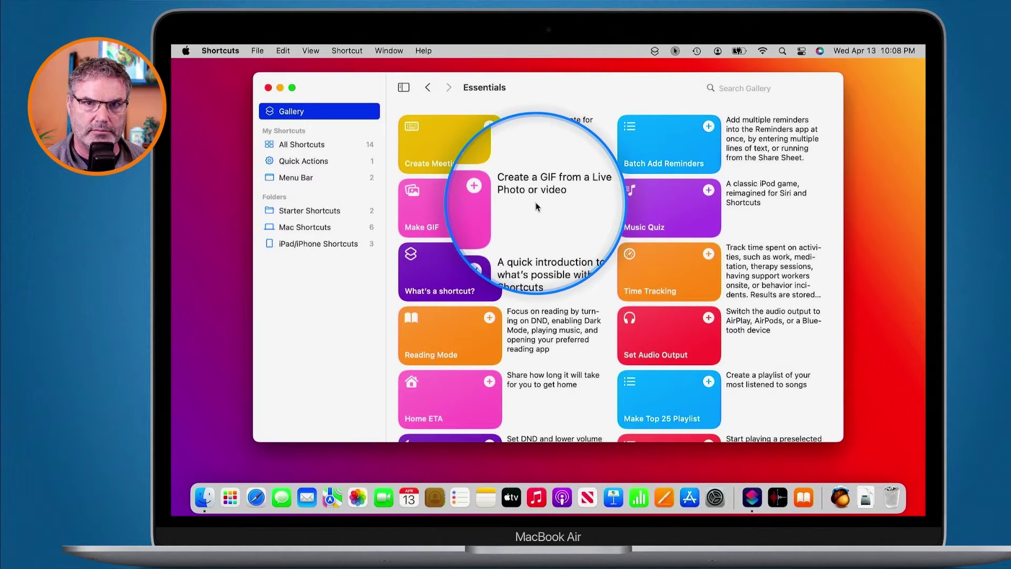
click(428, 87)
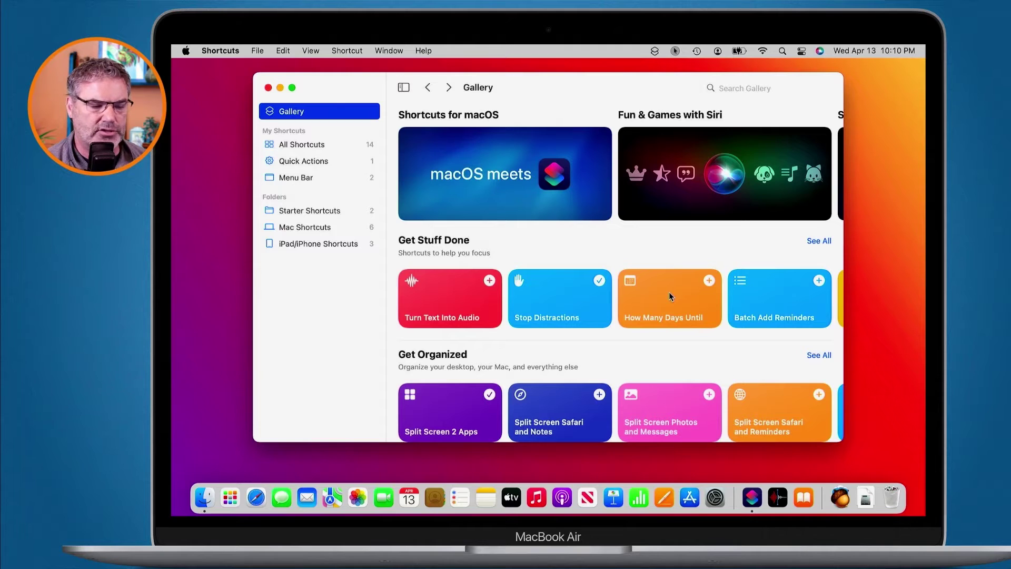
Step: Preview the actions of the Email Last Image shortcut under Get Stuff Done and add it to My Shortcuts
scroll(669, 292, right, 5)
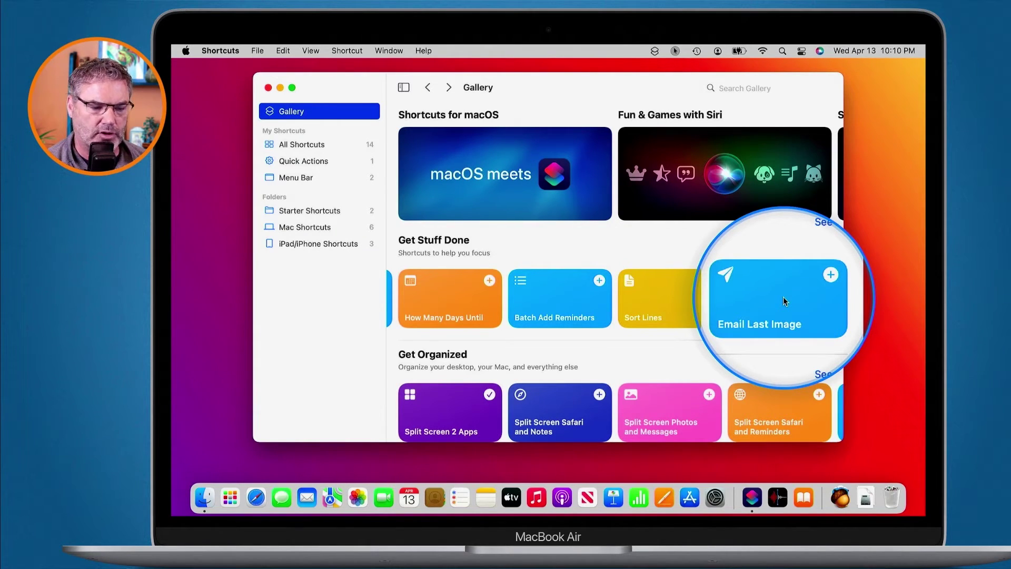
click(783, 298)
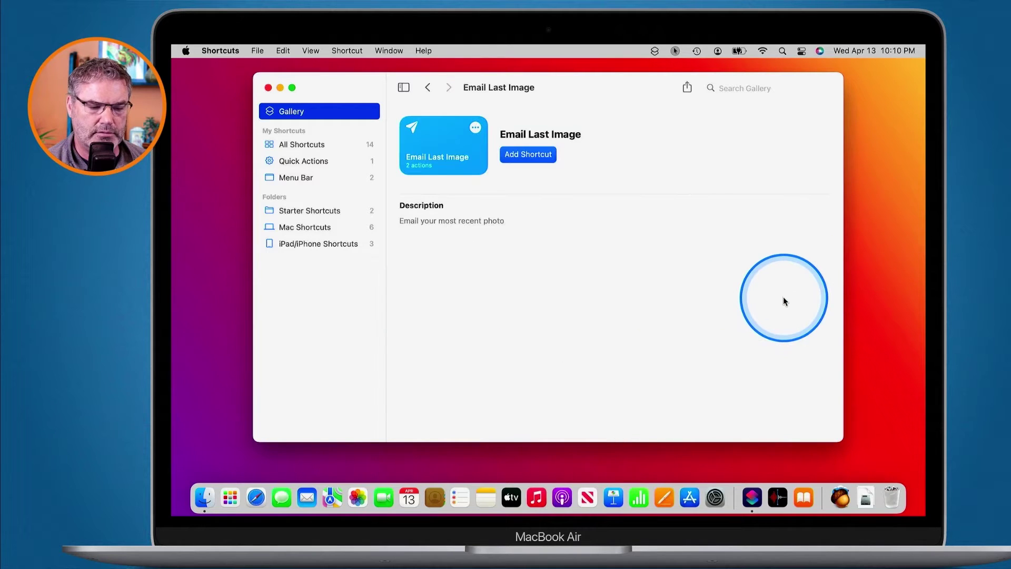
click(475, 128)
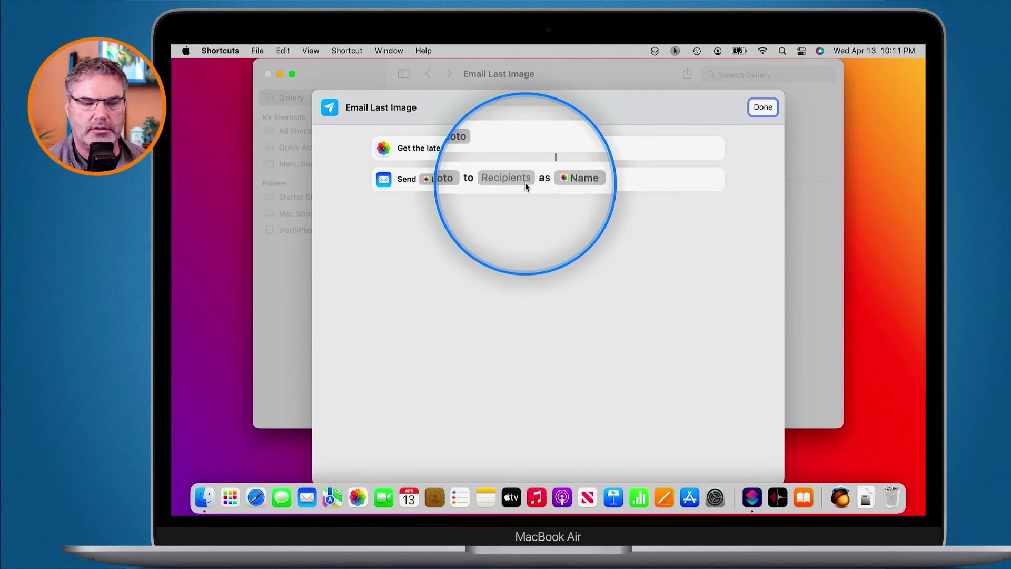
click(761, 107)
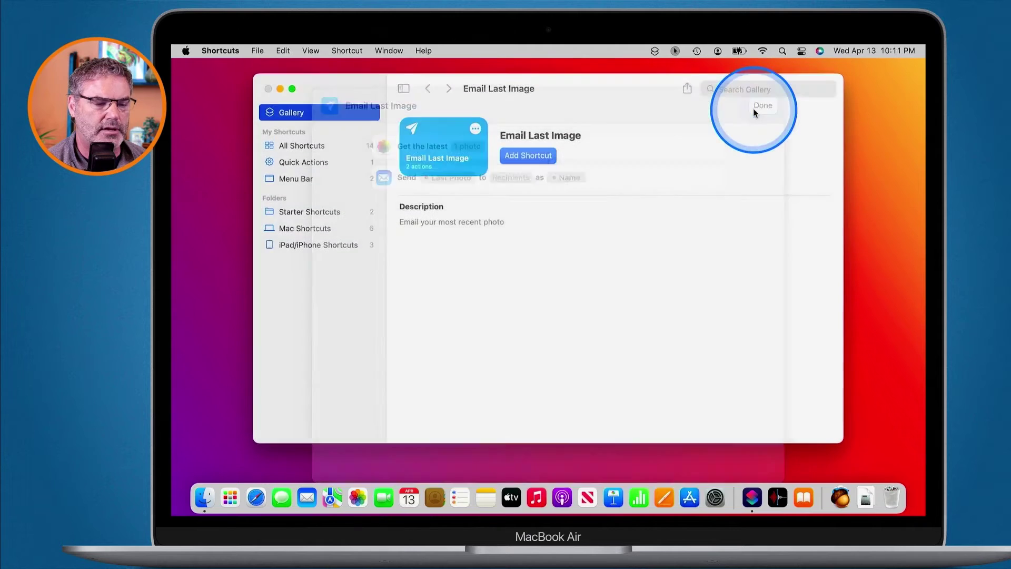
click(528, 157)
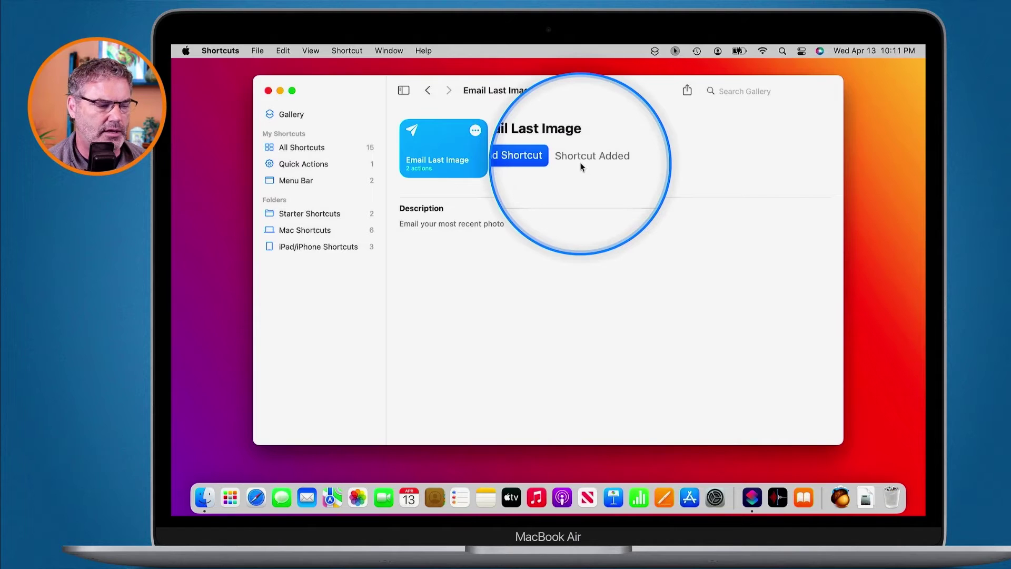
Step: Open the Email Last Image shortcut from All Shortcuts for editing and set it to get the latest 2 photos
click(294, 147)
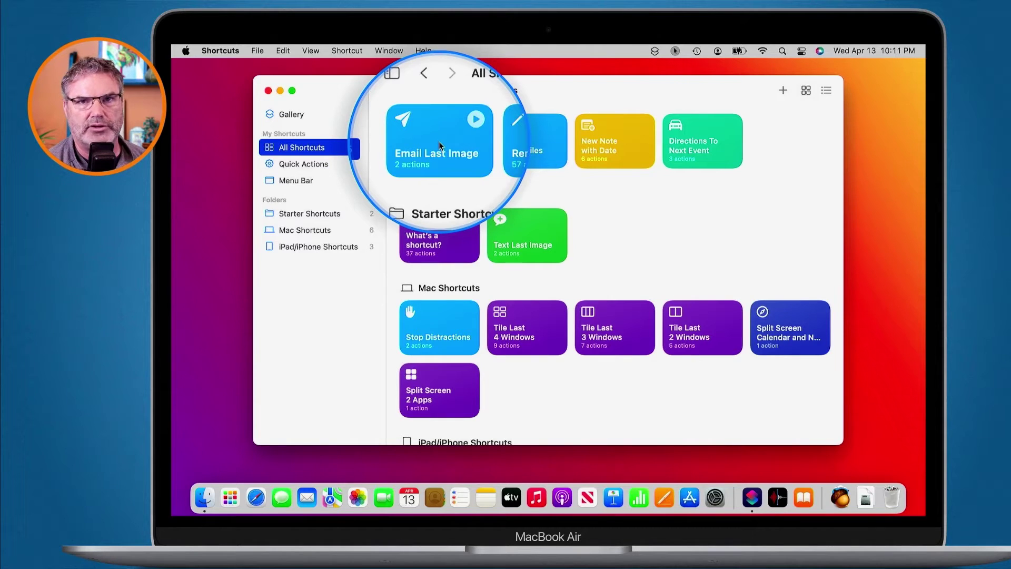
double_click(438, 141)
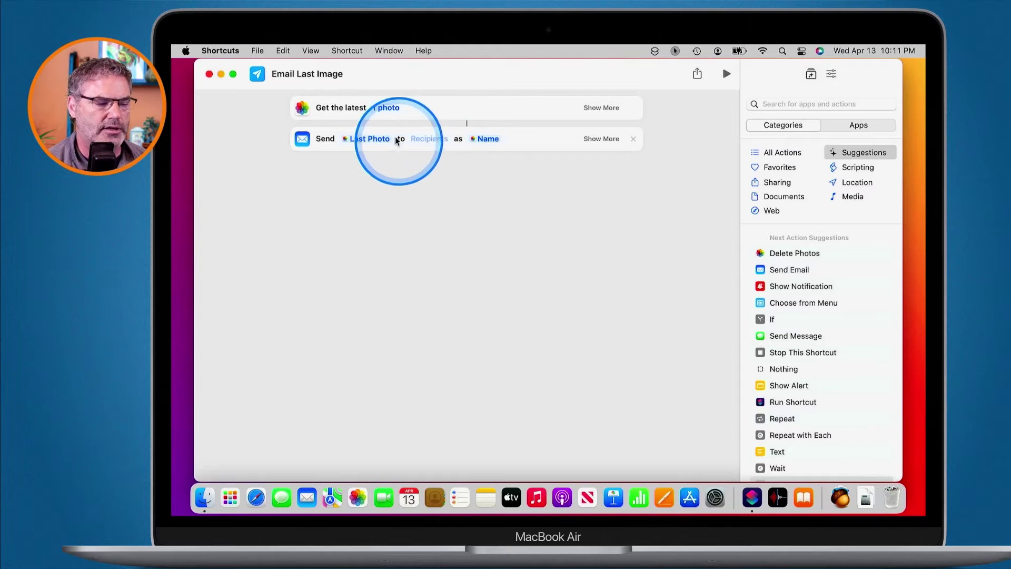
click(385, 108)
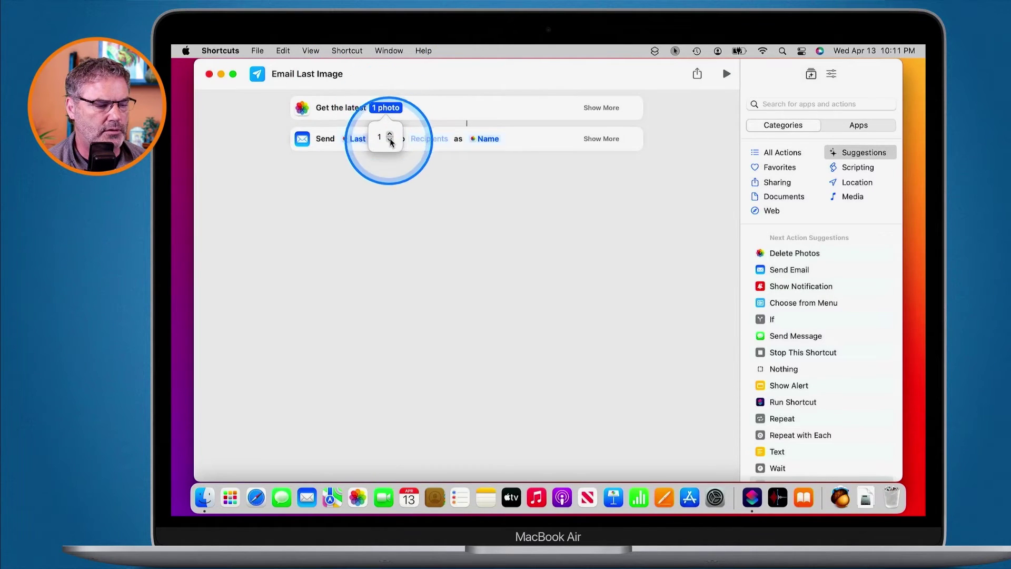
click(390, 134)
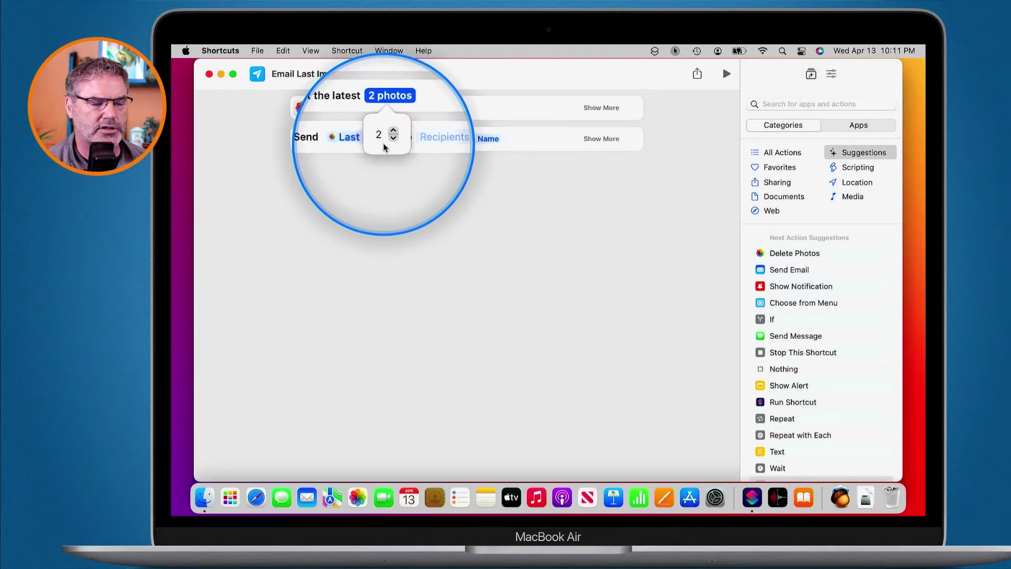
click(377, 264)
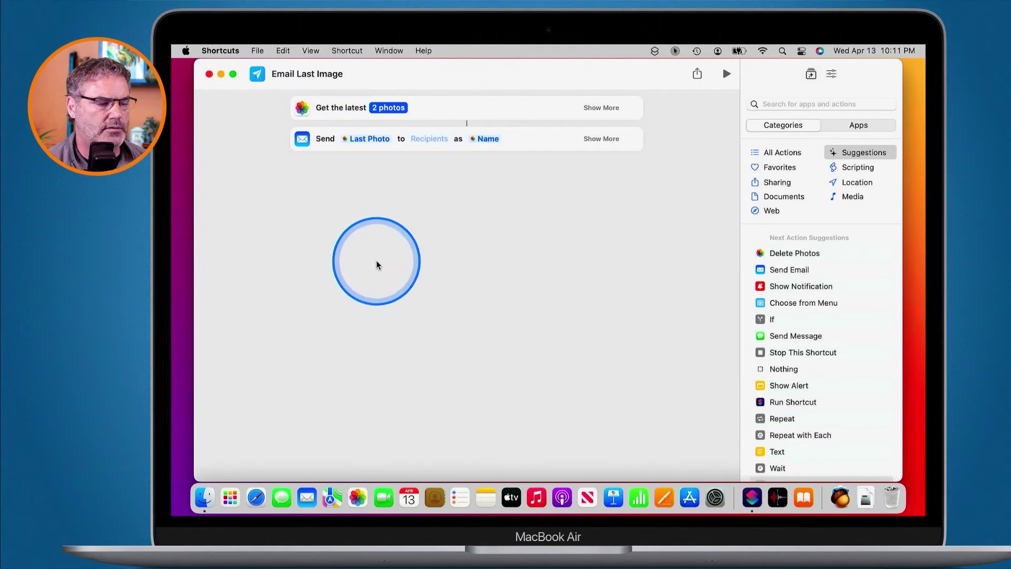
Step: View the recipient choices of the mail-sending action without choosing one, and delete that action from the shortcut
click(430, 139)
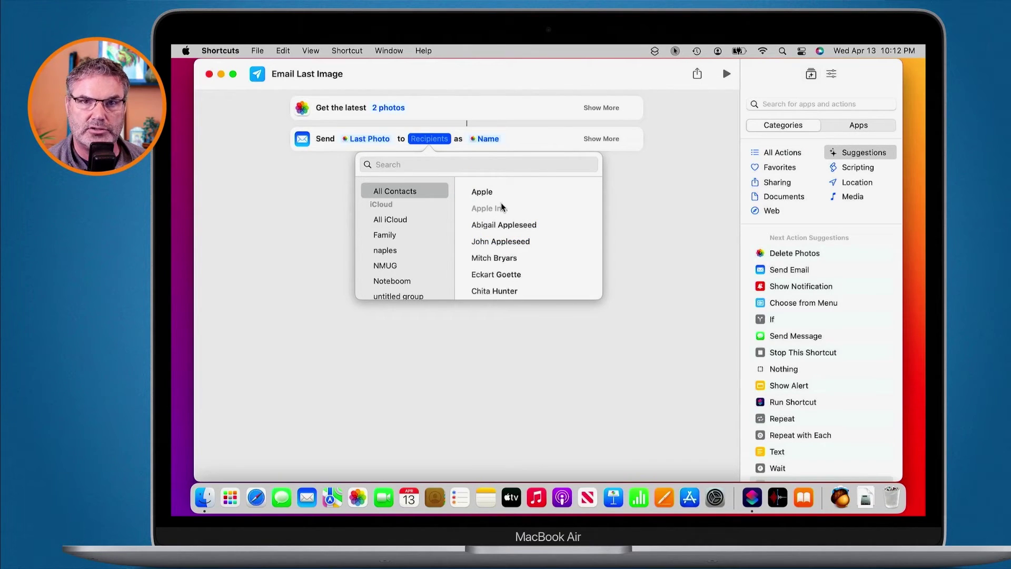
key(Escape)
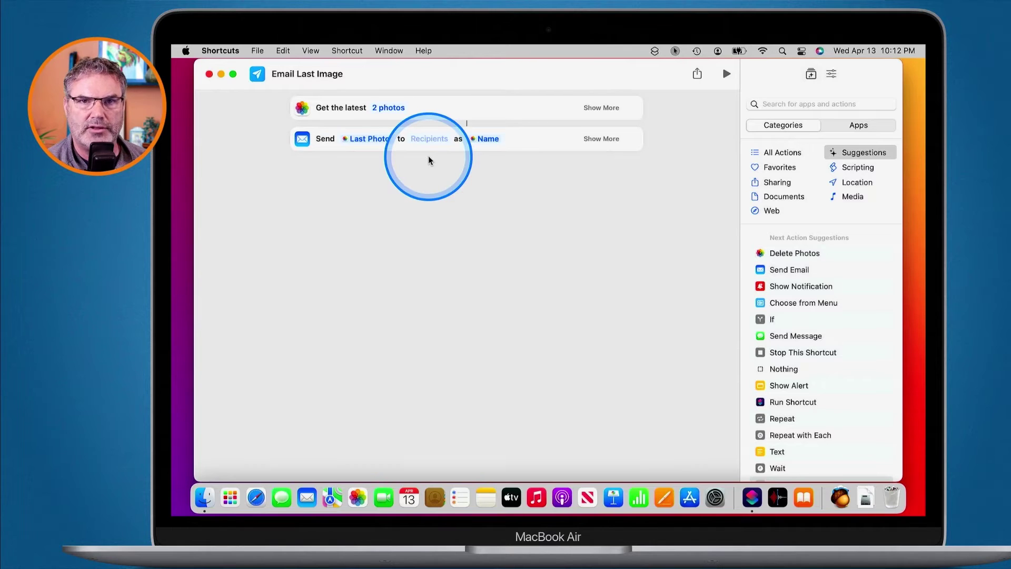
click(328, 140)
key(BackSpace)
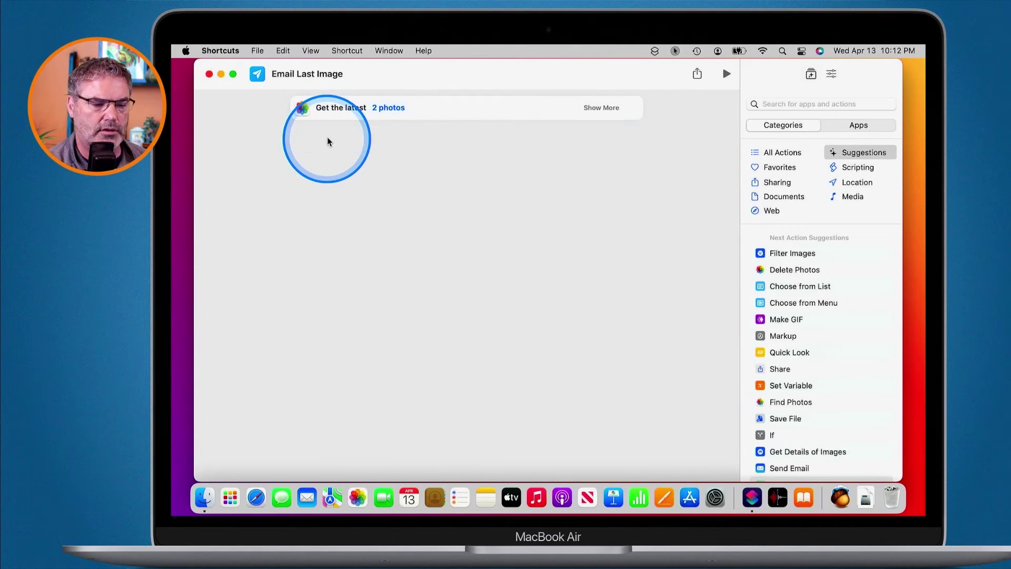
Step: Add the Messages app's Send Message action below the action that gets the latest photos
click(863, 129)
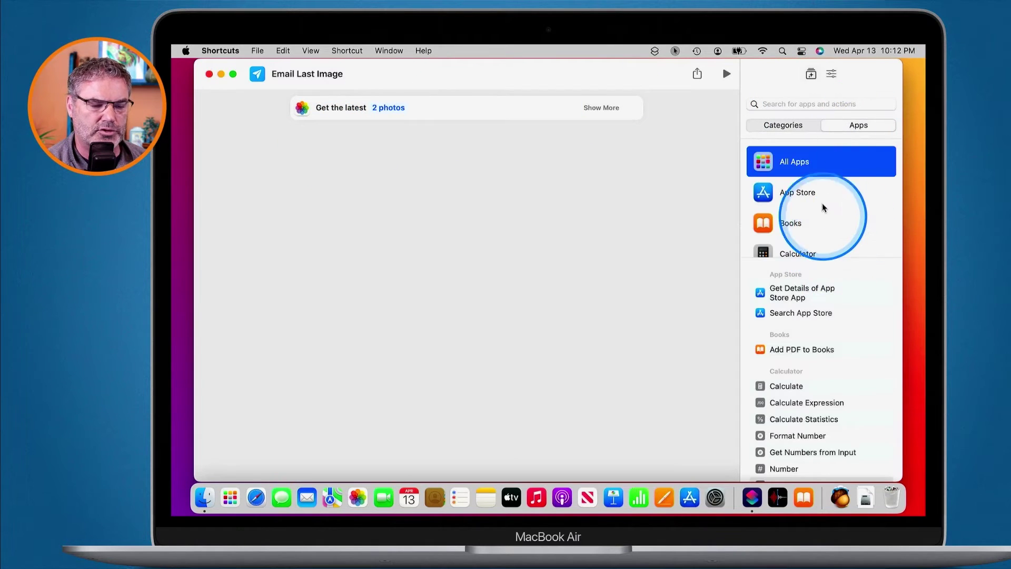
scroll(824, 205, down, 5)
scroll(824, 207, up, 5)
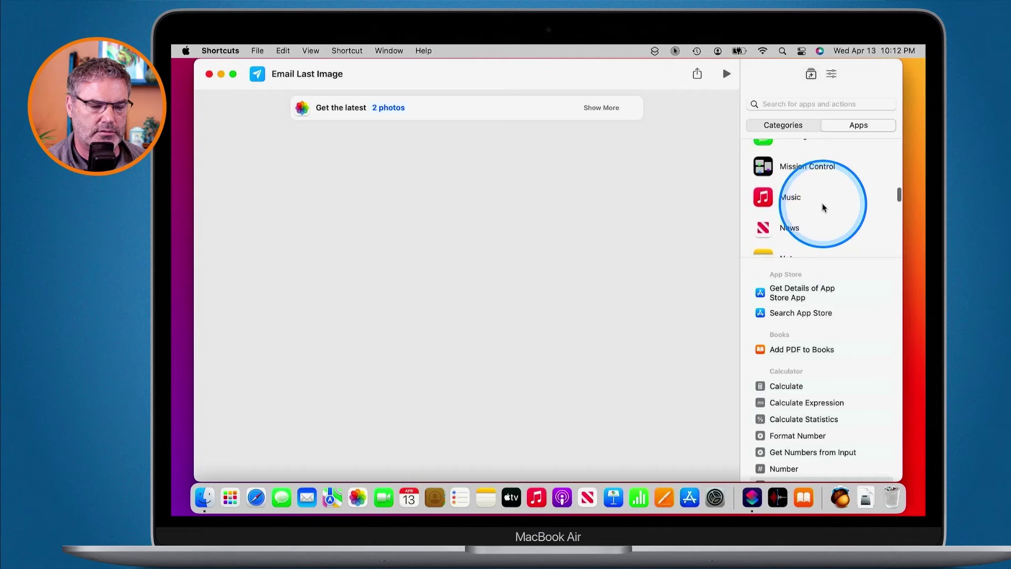
click(799, 181)
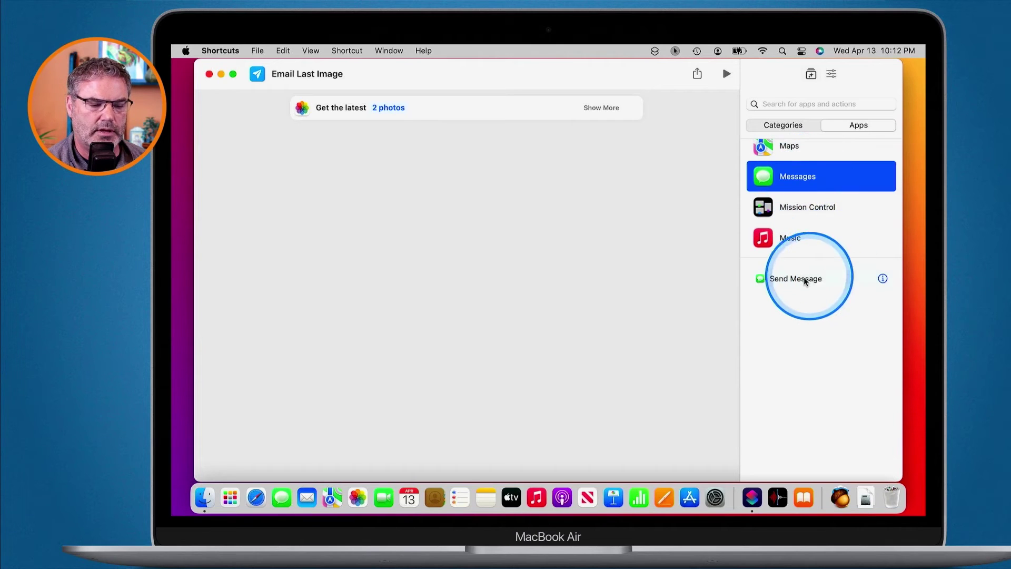
drag(778, 280, 435, 161)
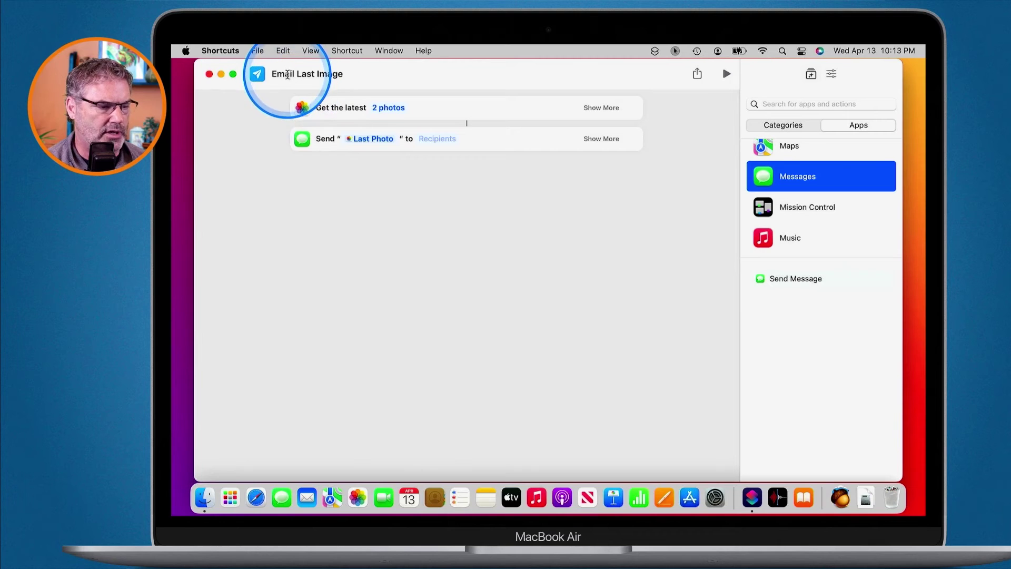
Step: Rename the shortcut as Message Last Image and close its editor
double_click(287, 75)
text(Message)
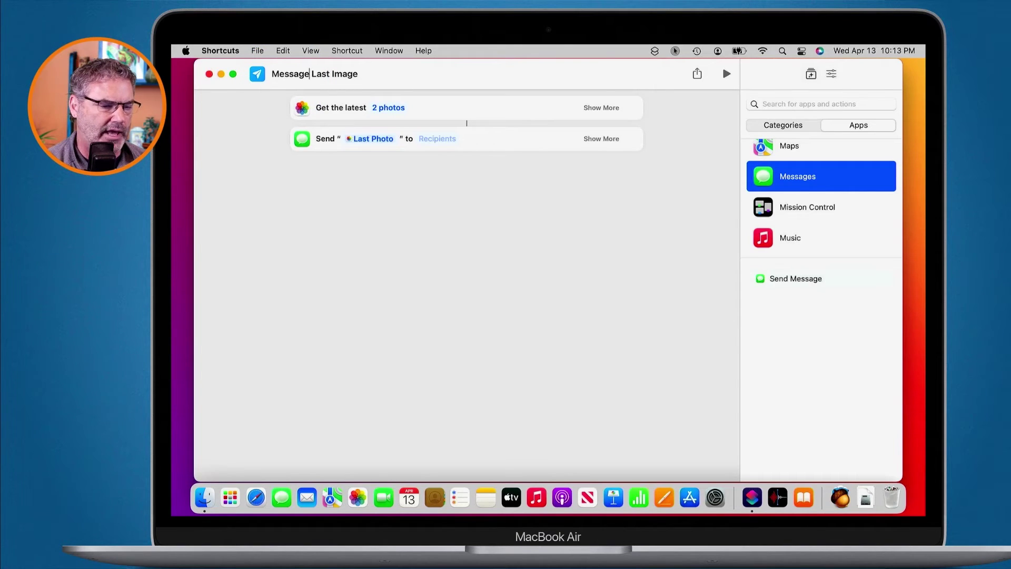
click(209, 73)
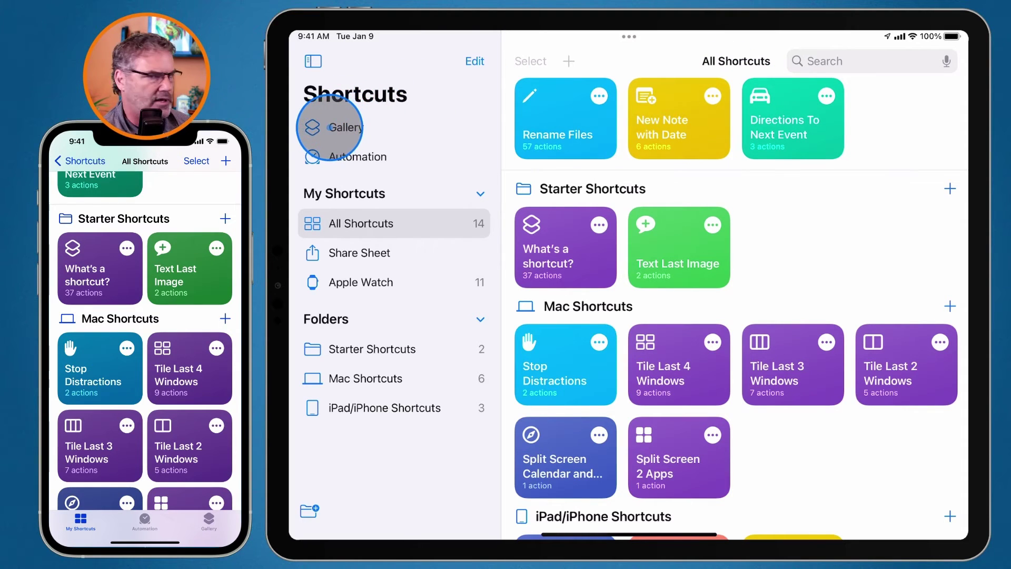
Step: Open the Gallery on the iPad, examine the actions of the How Many Days Until shortcut, and leave without adding it
click(329, 127)
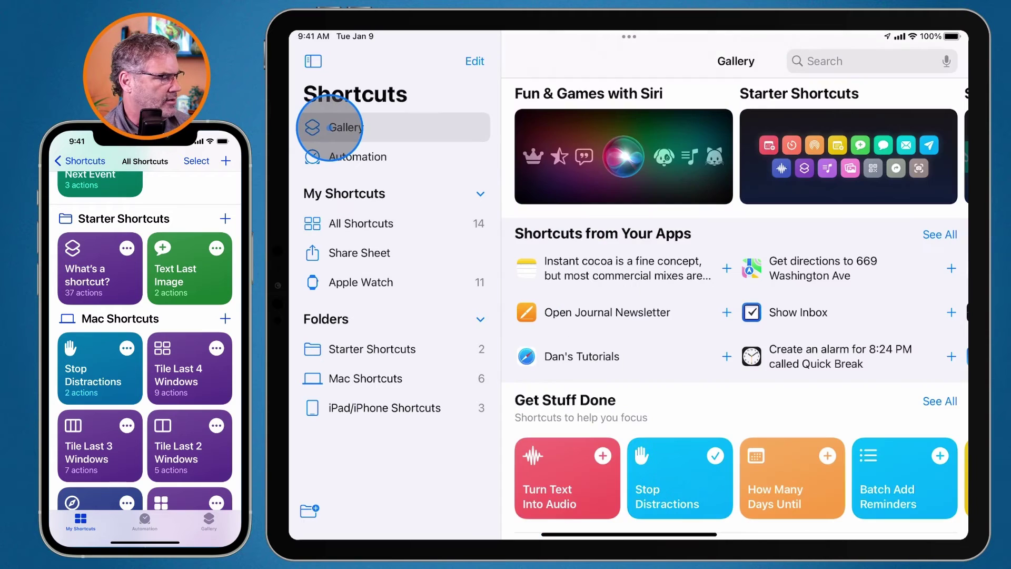
scroll(679, 289, down, 5)
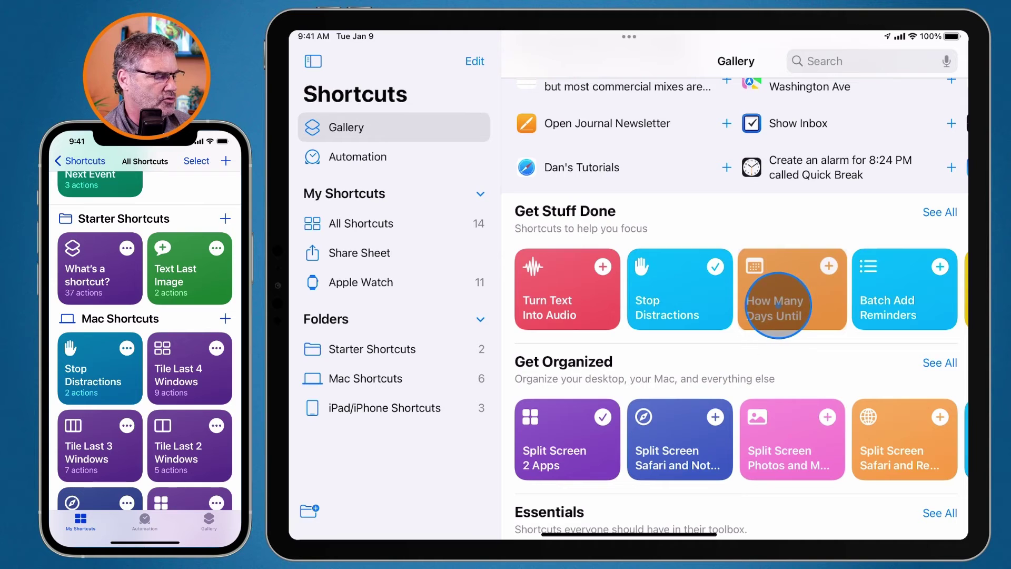
click(779, 305)
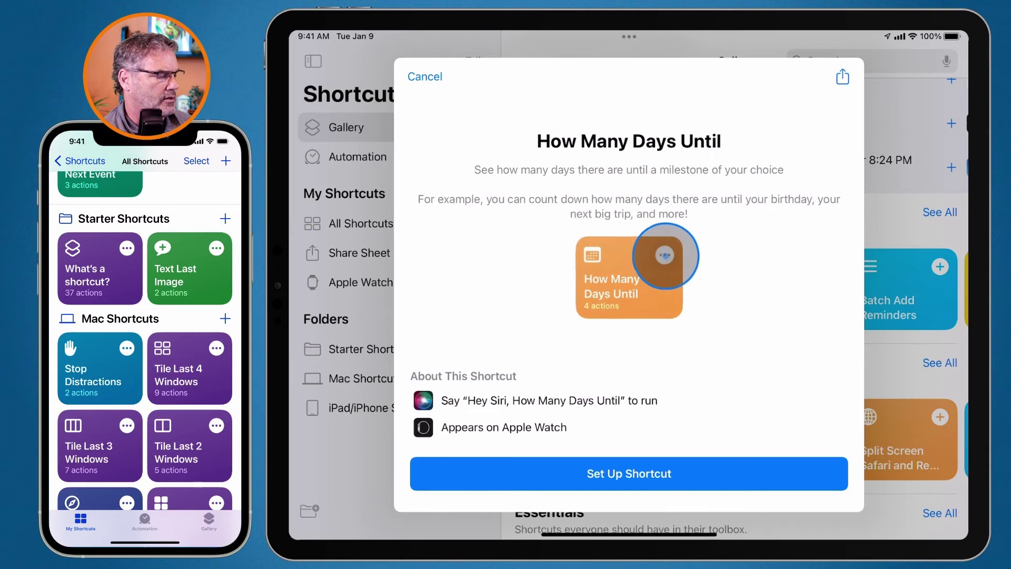
click(664, 255)
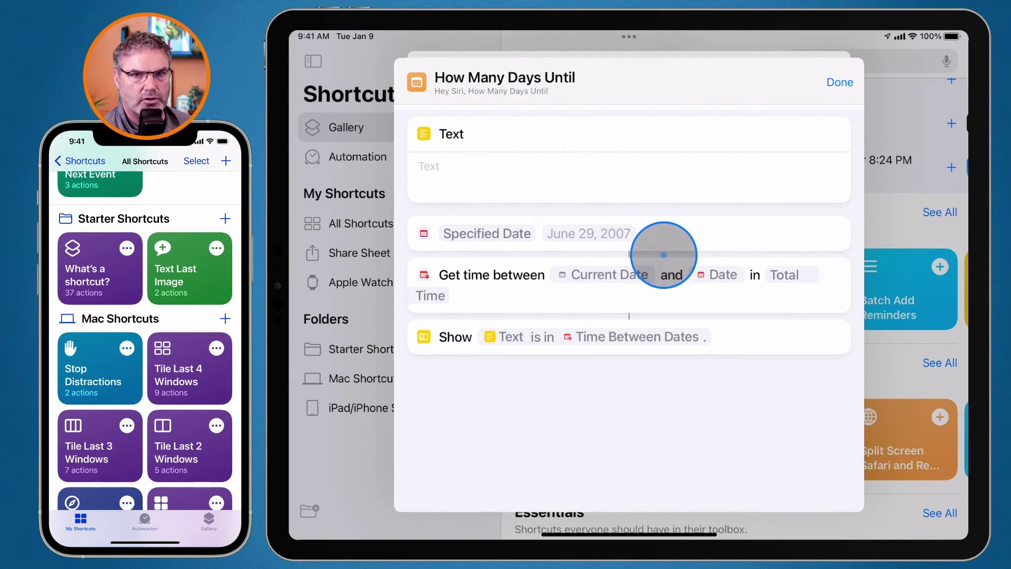
click(839, 82)
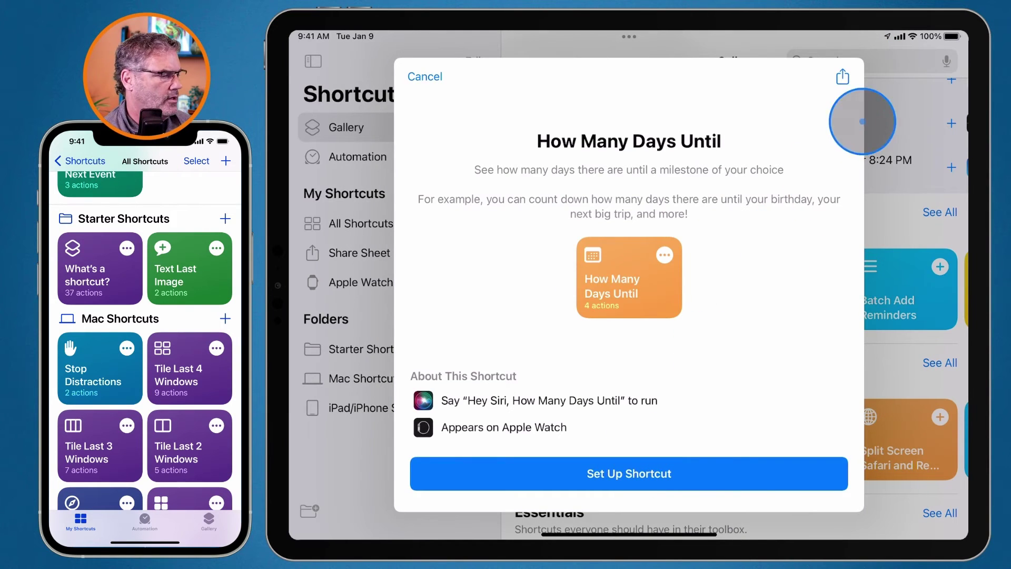
click(428, 77)
Step: Open the Gallery on the iPhone, browse its categories, and view the actions of the Create Meeting Note shortcut under Essentials
scroll(111, 207, up, 5)
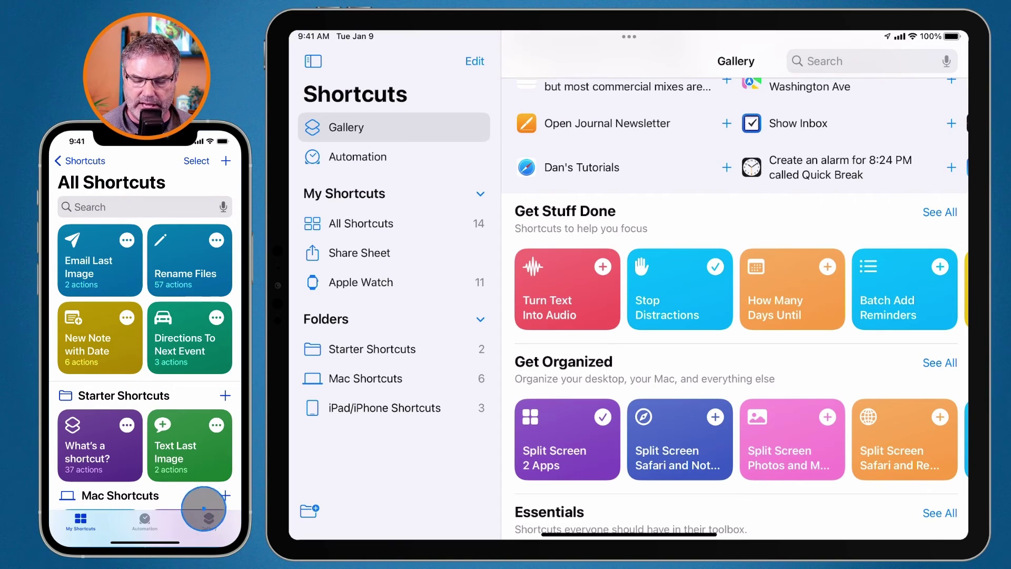
click(214, 522)
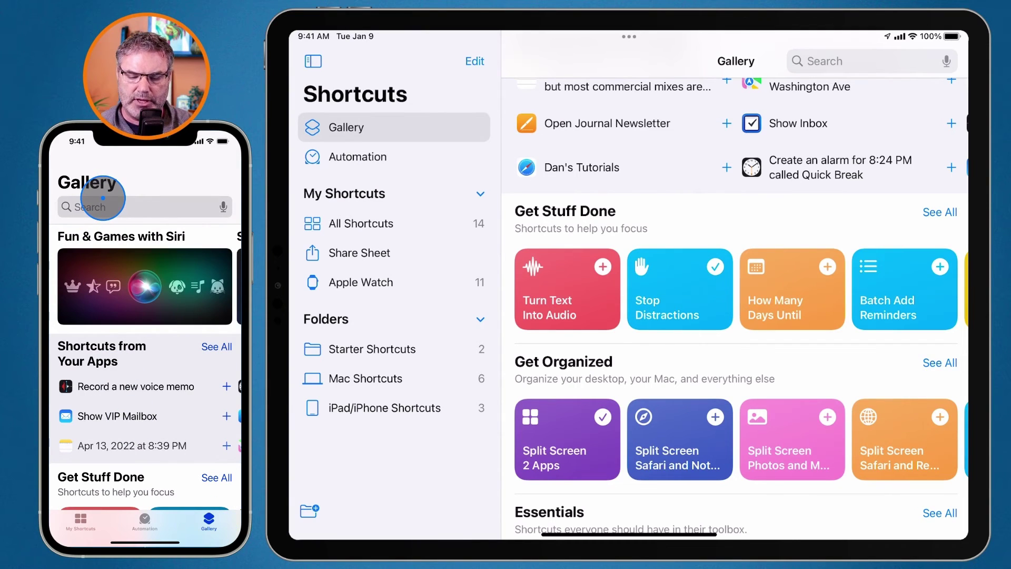
scroll(103, 198, down, 10)
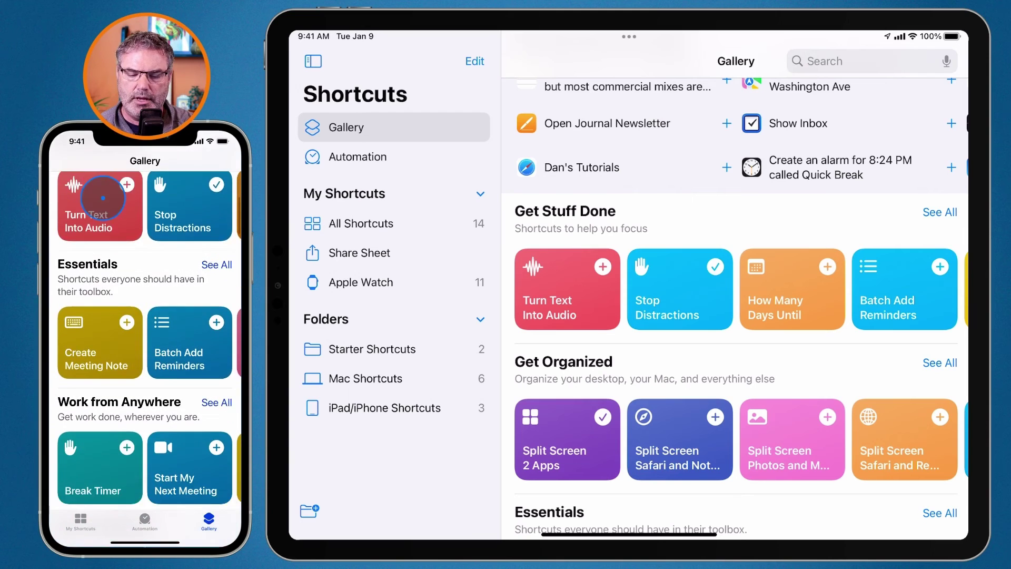
scroll(103, 198, down, 3)
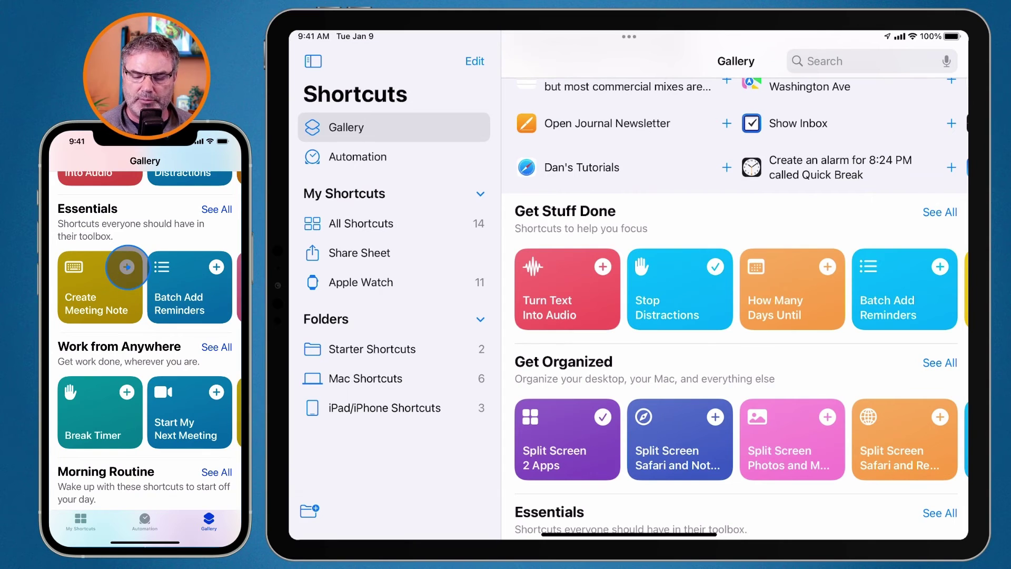
scroll(126, 266, up, 10)
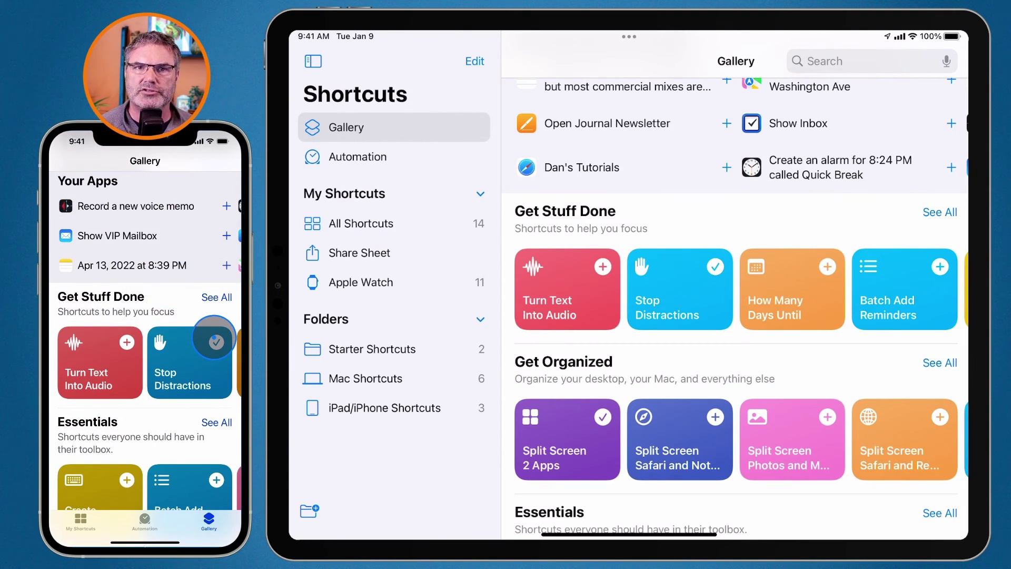
scroll(215, 342, down, 9)
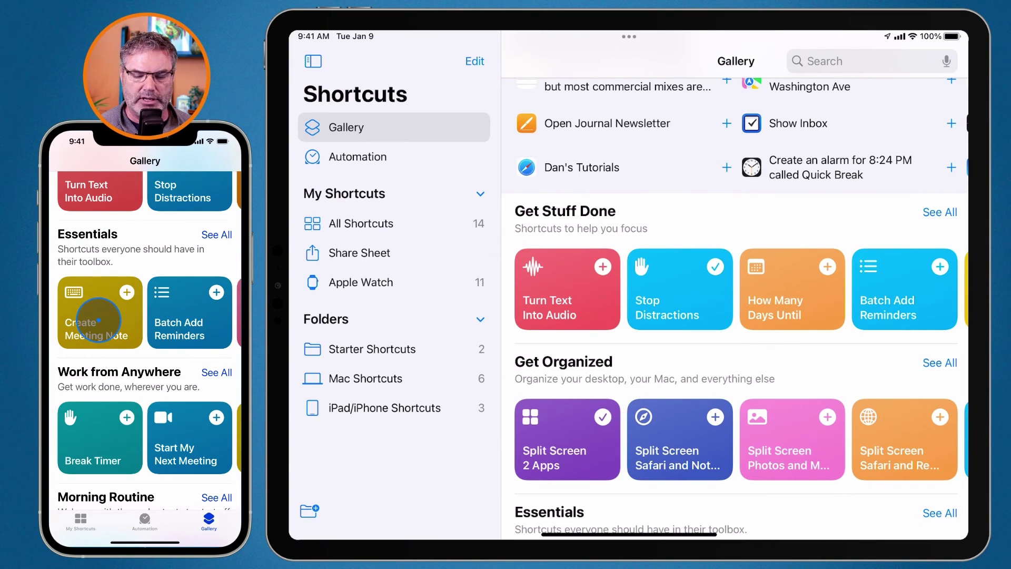
click(99, 320)
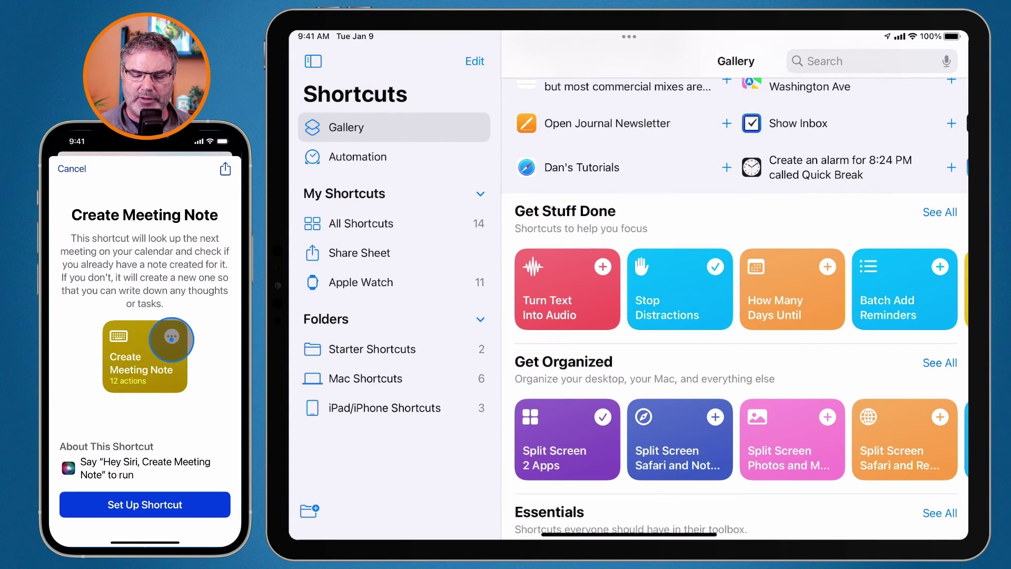
click(172, 337)
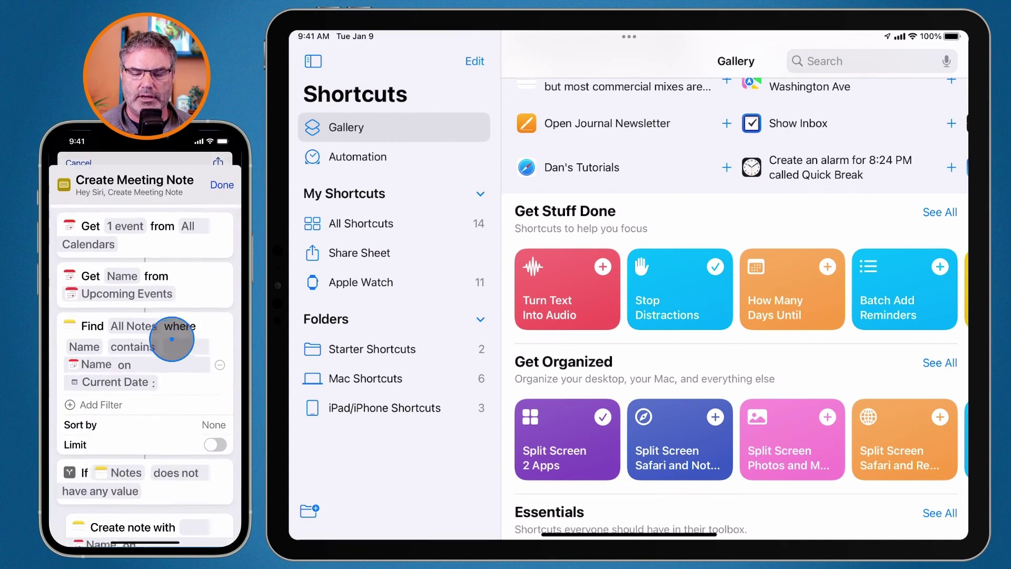